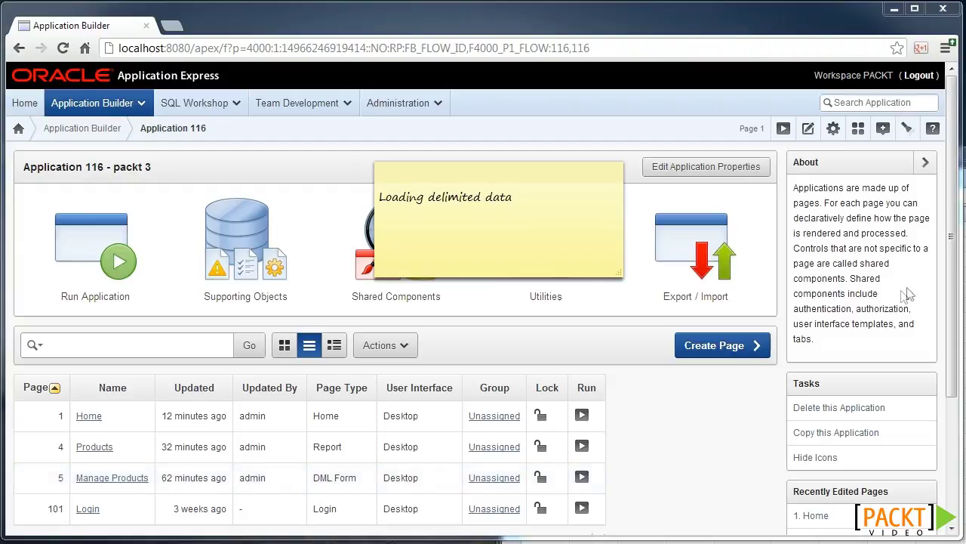
- Check the columns of emp_lookup.csv in Excel and start creating a Data Loading page in application 116
key("alt+Tab")
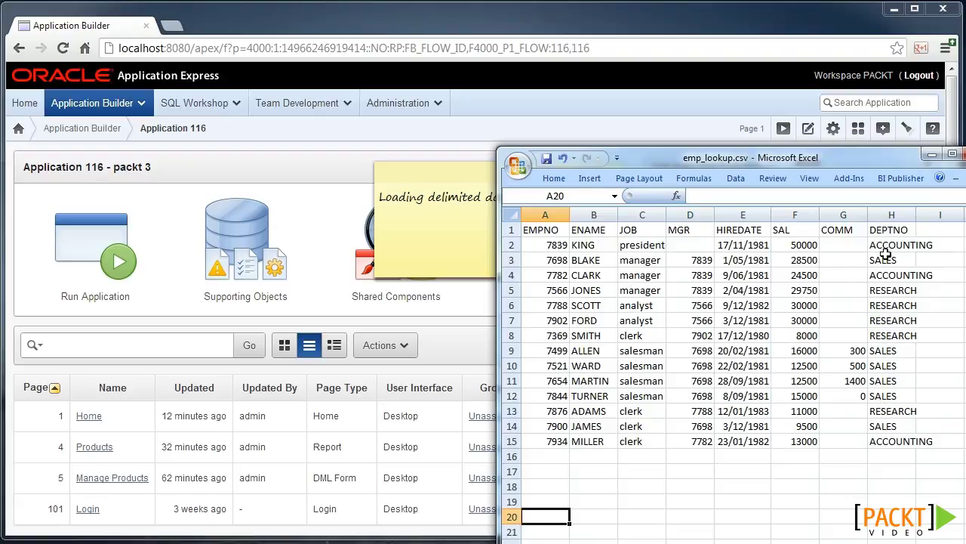
left_click(473, 362)
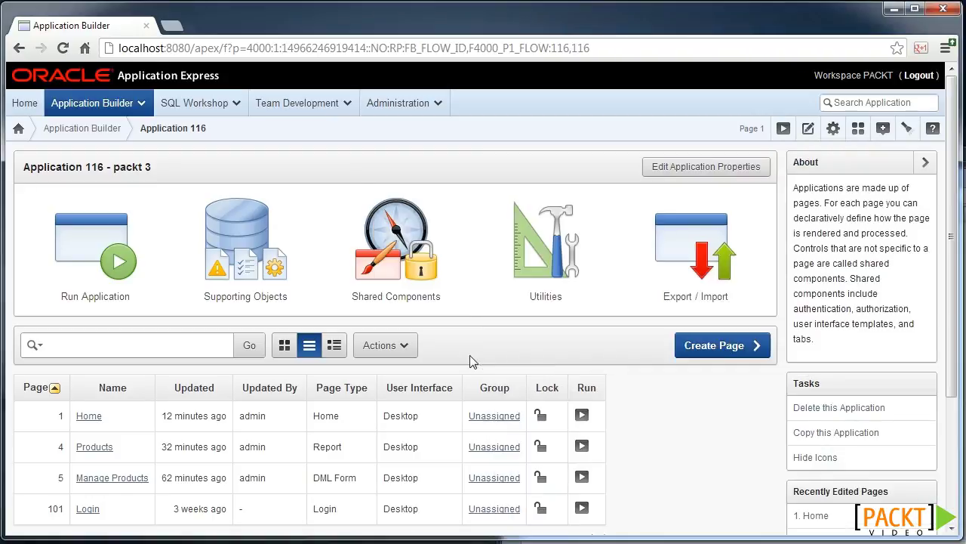
left_click(723, 347)
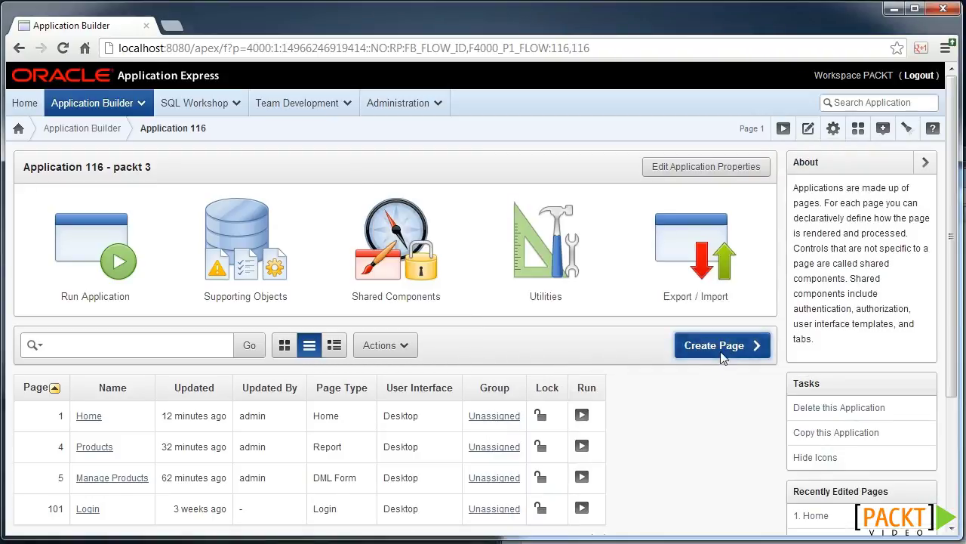
scroll(528, 387, "down", 1)
scroll(528, 386, "down", 2)
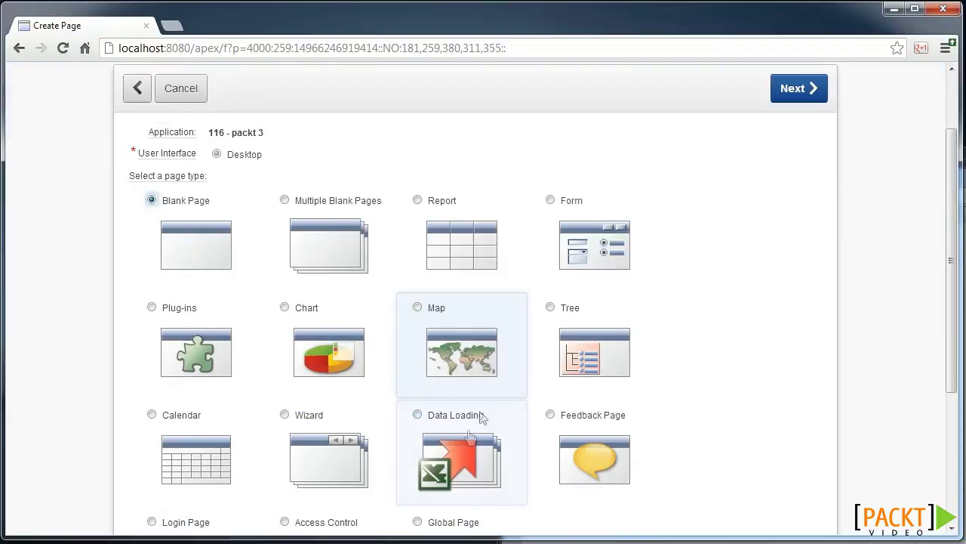
left_click(463, 451)
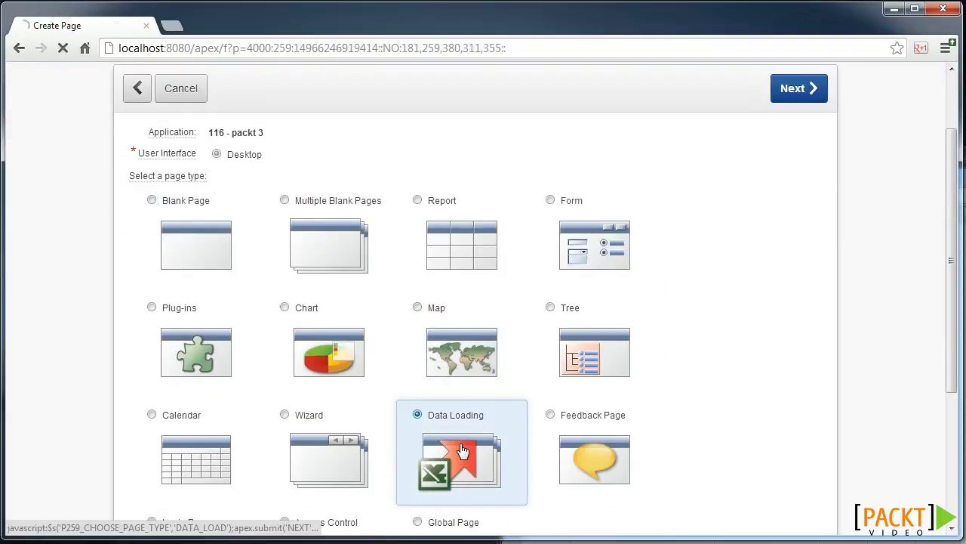
- Define a data load named Packt for the EMP table with EMPNO as its first unique column
left_click(339, 302)
type("Packt")
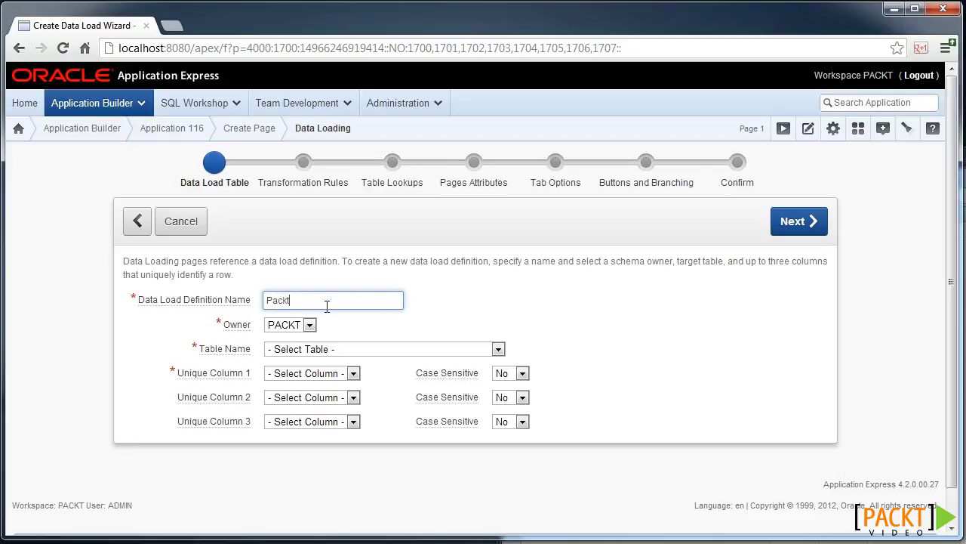
left_click(347, 351)
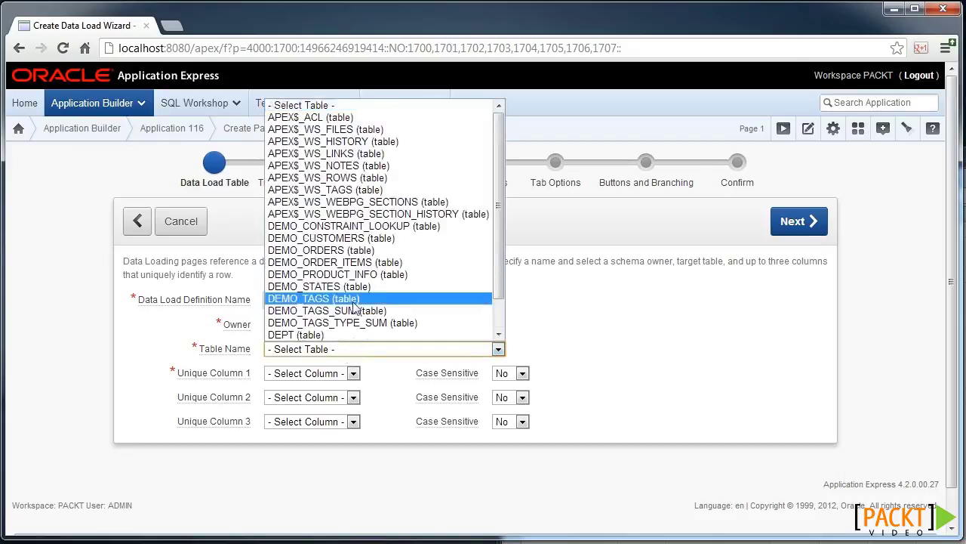
left_click(321, 311)
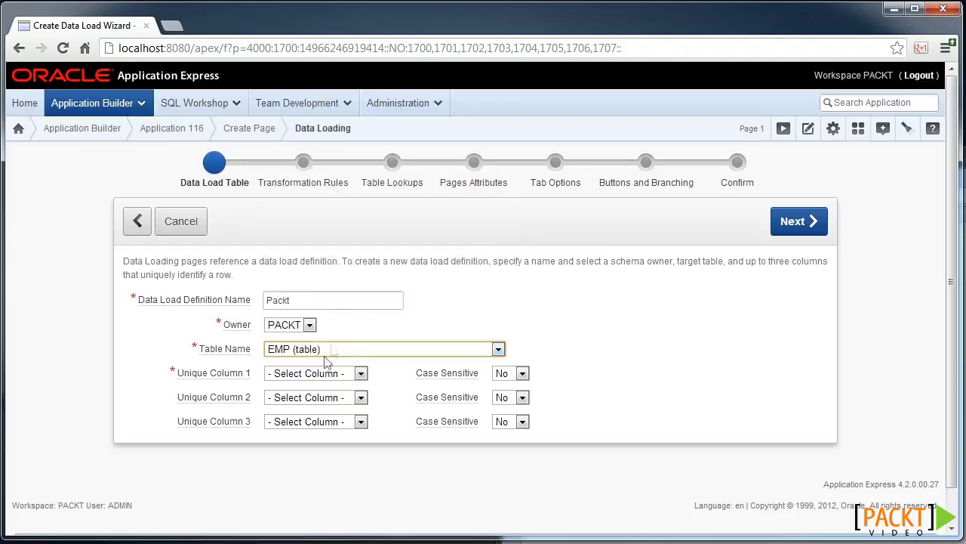
left_click(313, 377)
left_click(314, 403)
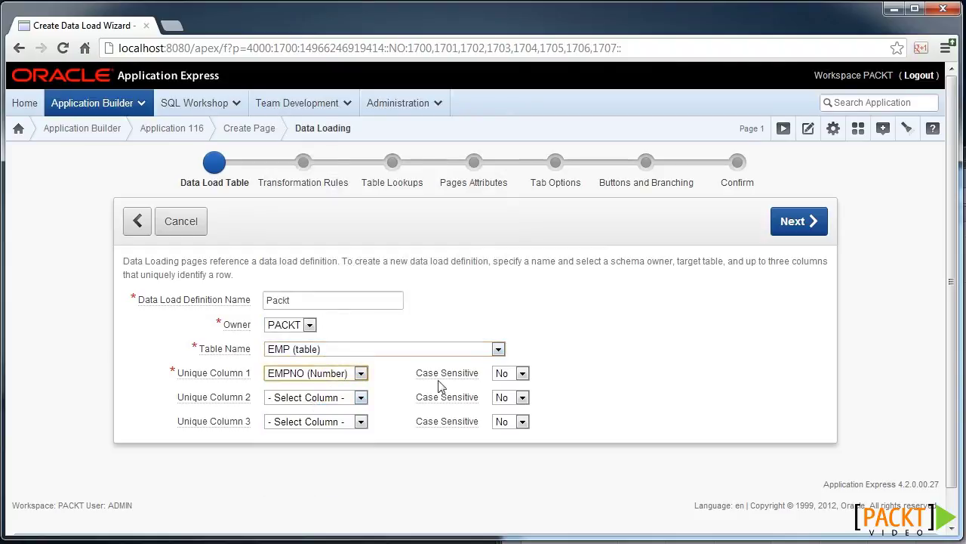
left_click(799, 226)
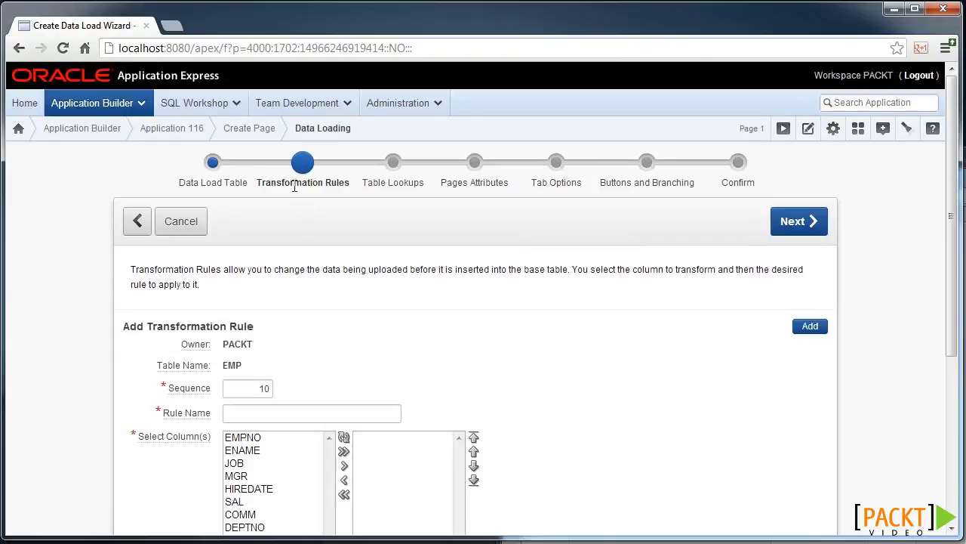
- Add a transformation rule named Job upper that converts the JOB column to upper case, and proceed to the table lookups
scroll(342, 268, "down", 1)
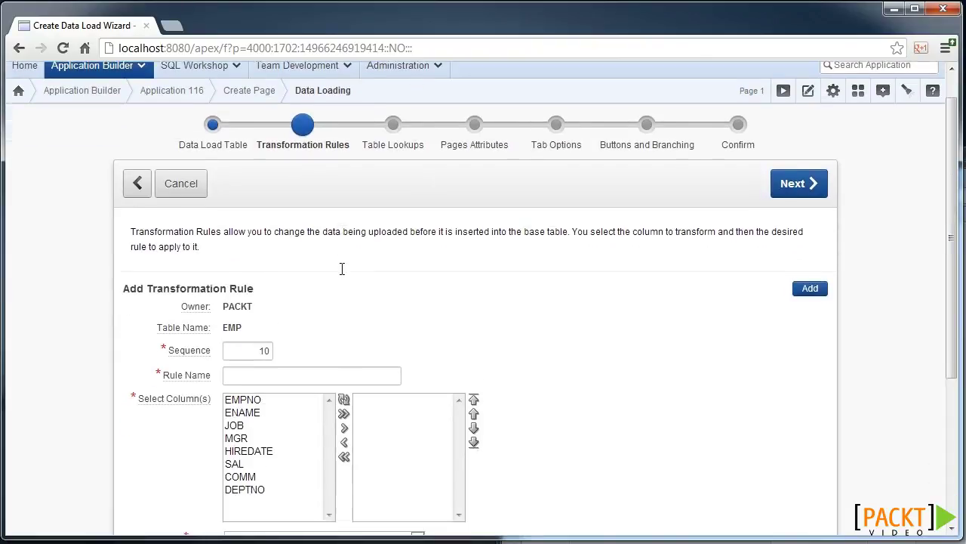
left_click(270, 427)
left_click(344, 427)
left_click(309, 372)
type("Jo")
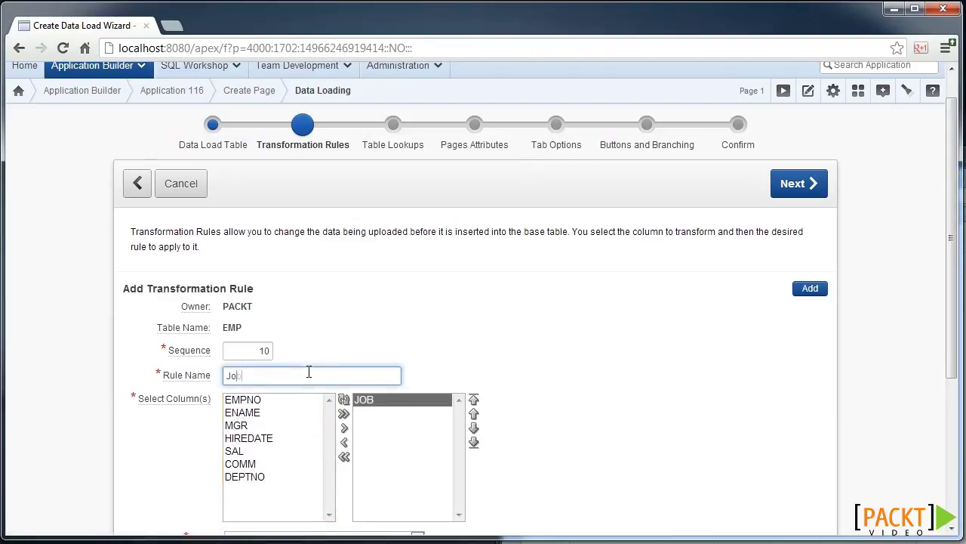
type("b upper")
scroll(309, 372, "down", 3)
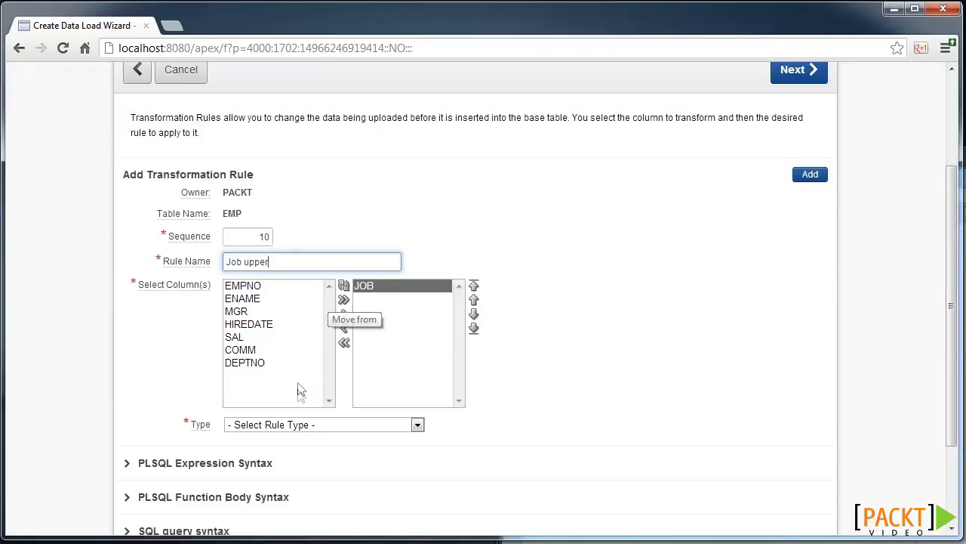
left_click(305, 425)
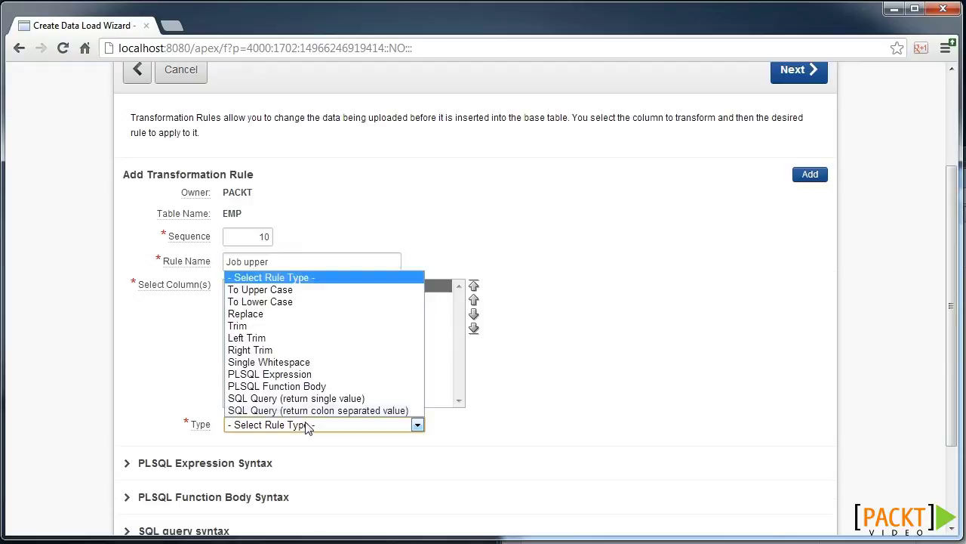
left_click(292, 290)
left_click(809, 176)
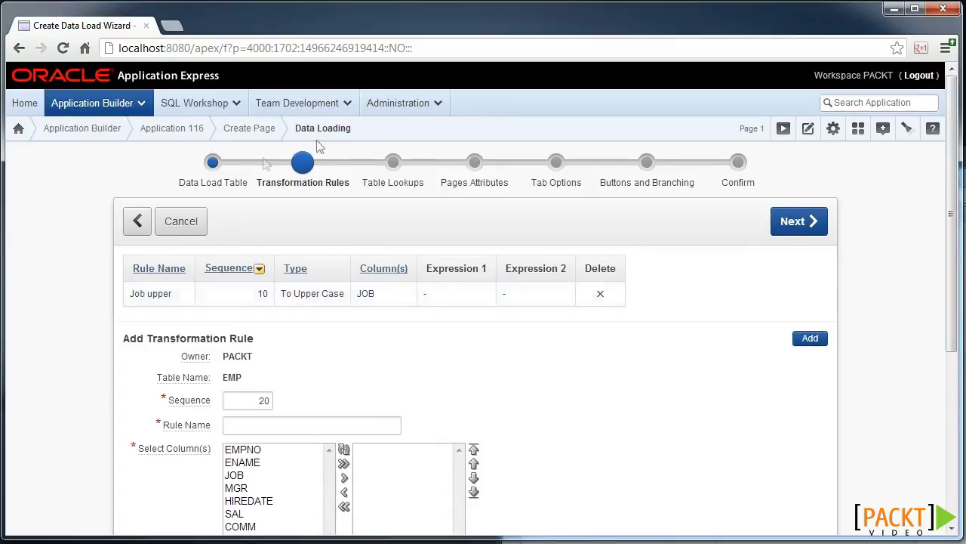
left_click(785, 220)
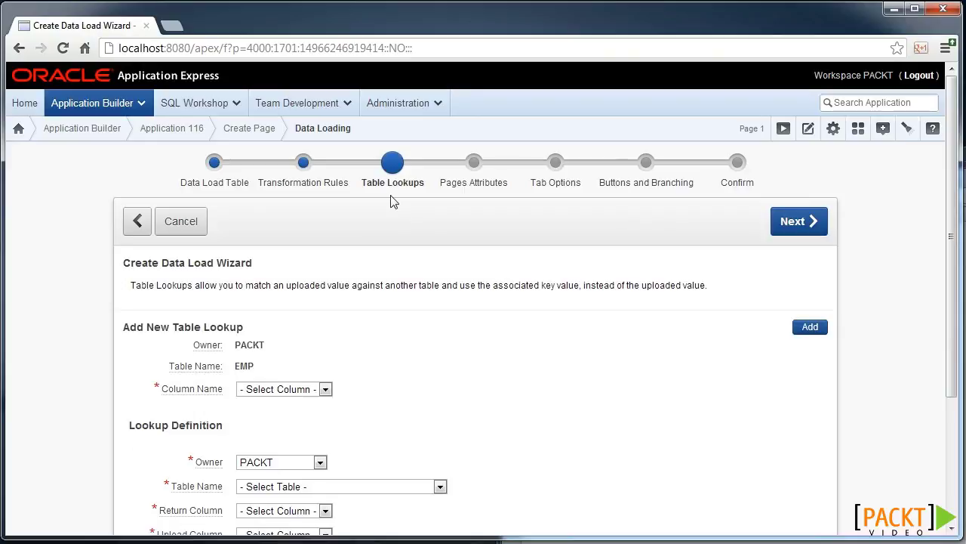
- Set up a table lookup for the DEPTNO column that refers to the DEPT table
scroll(360, 269, "down", 2)
left_click(308, 238)
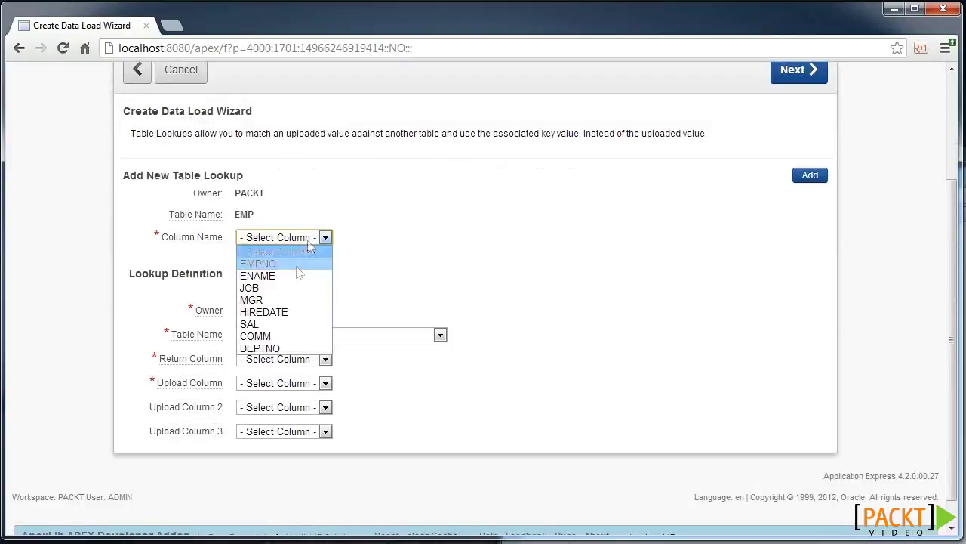
left_click(277, 347)
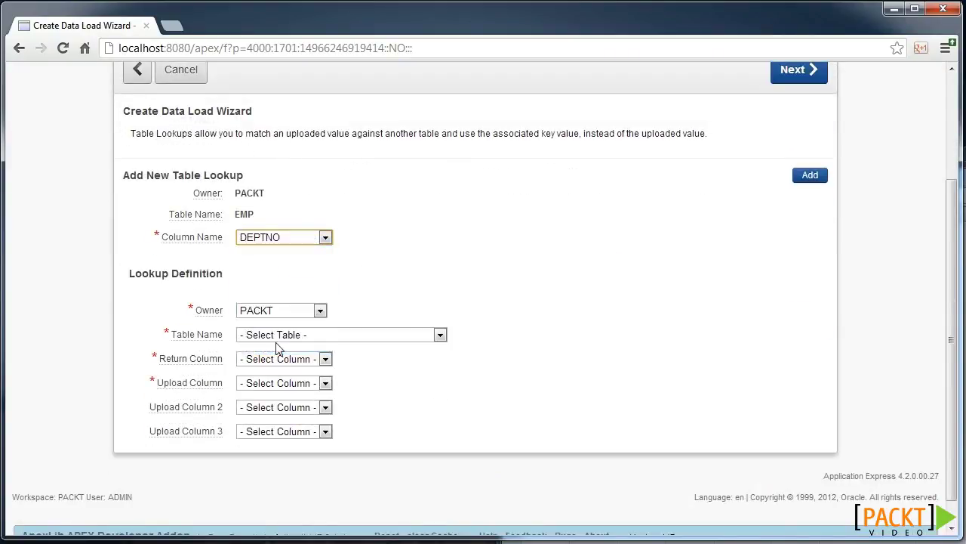
left_click(281, 334)
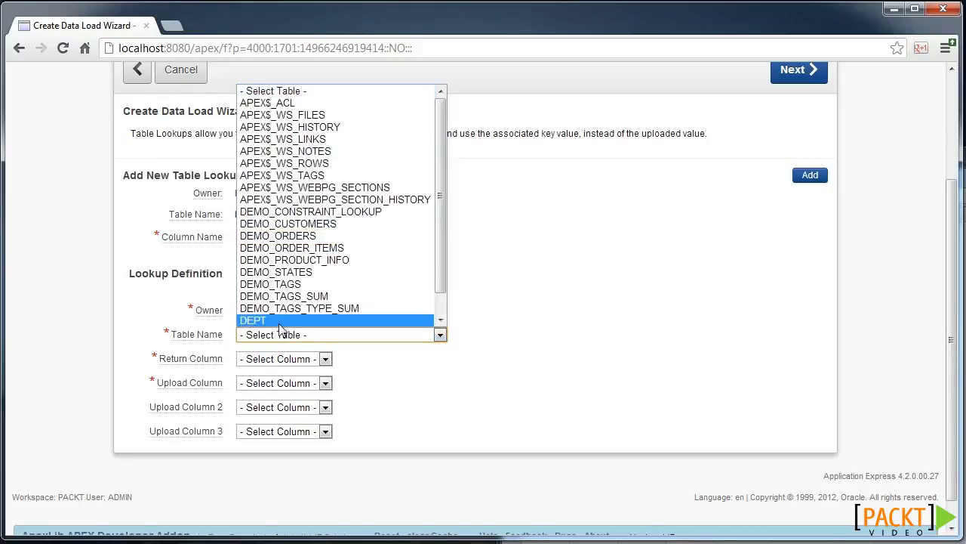
left_click(279, 324)
- Set the lookup's return column to DEPTNO and upload column to DNAME, add the lookup and proceed to the page attributes
left_click(287, 361)
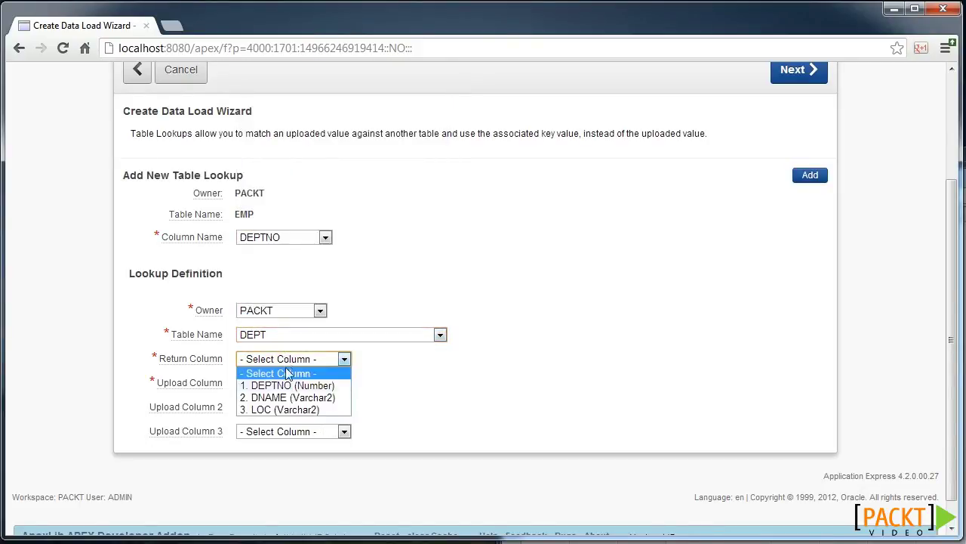
left_click(304, 398)
left_click(296, 361)
left_click(296, 385)
left_click(296, 383)
left_click(302, 423)
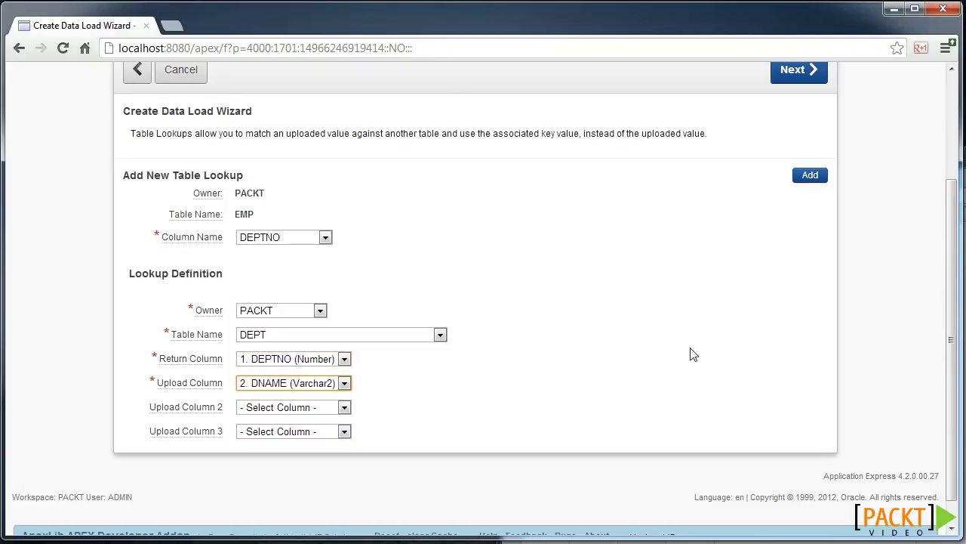
scroll(690, 355, "up", 2)
left_click(804, 240)
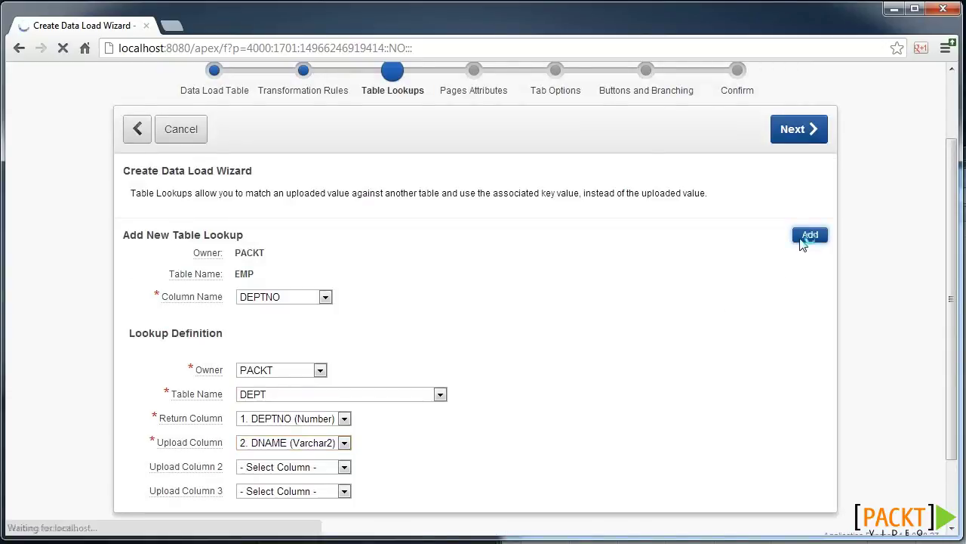
left_click(797, 221)
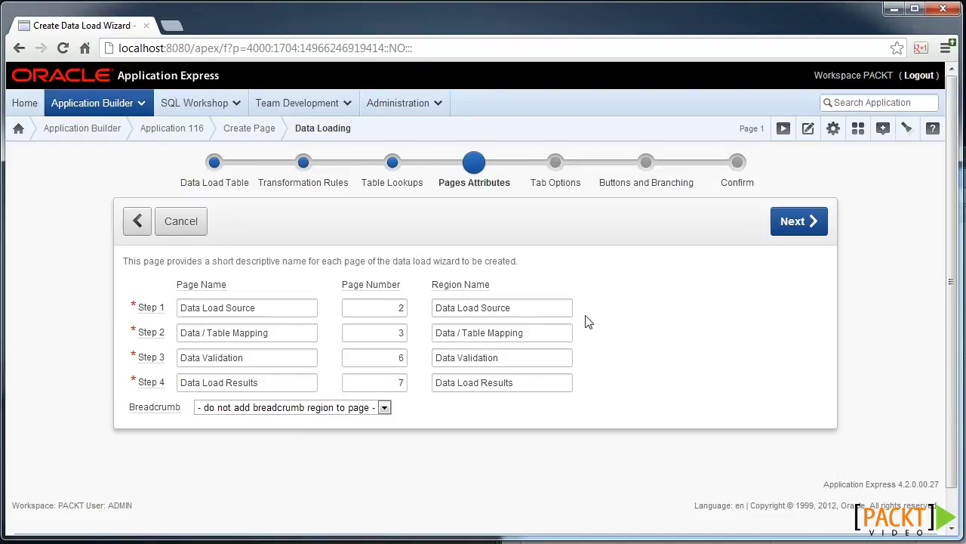
- Accept the default page attributes and create a new tab labelled Data load within the existing tab set
left_click(815, 223)
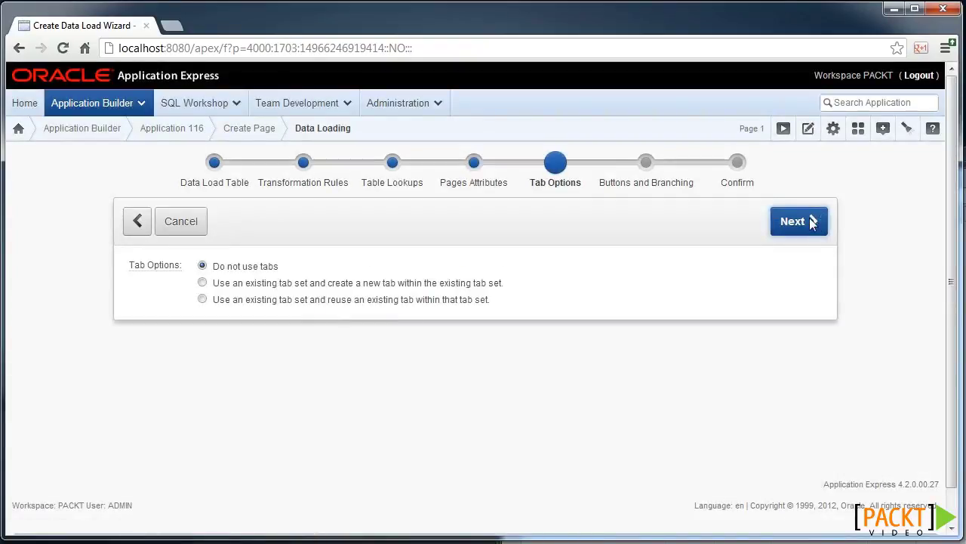
left_click(290, 286)
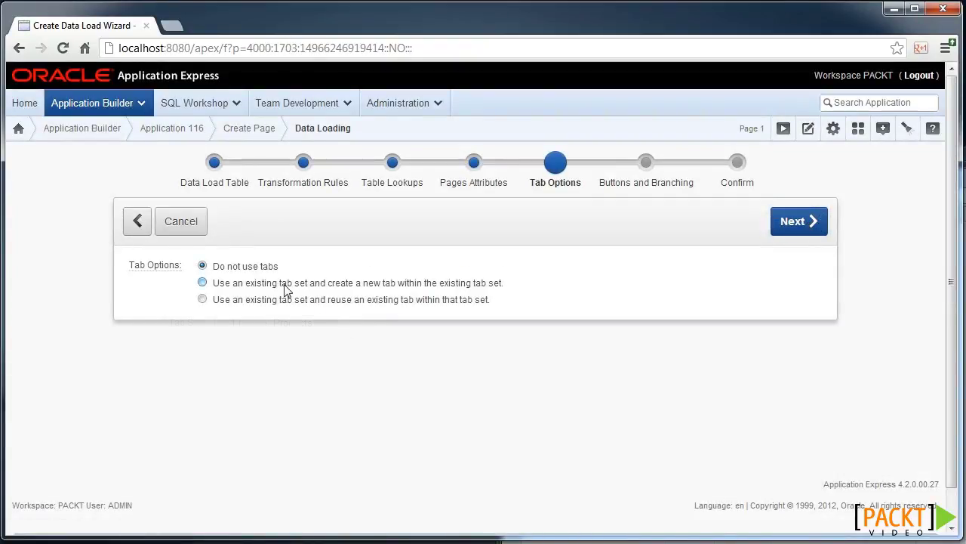
left_click(295, 346)
type("Data load")
left_click(805, 221)
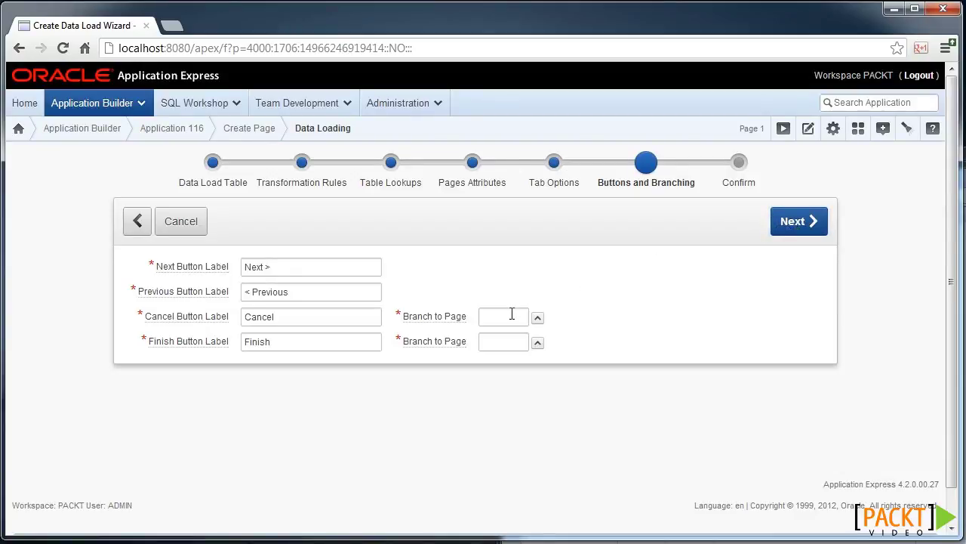
- Set both the Cancel and Finish buttons to branch to page 1 and create the data load wizard pages
left_click(512, 316)
type("1")
left_click(510, 341)
type("1")
left_click(809, 226)
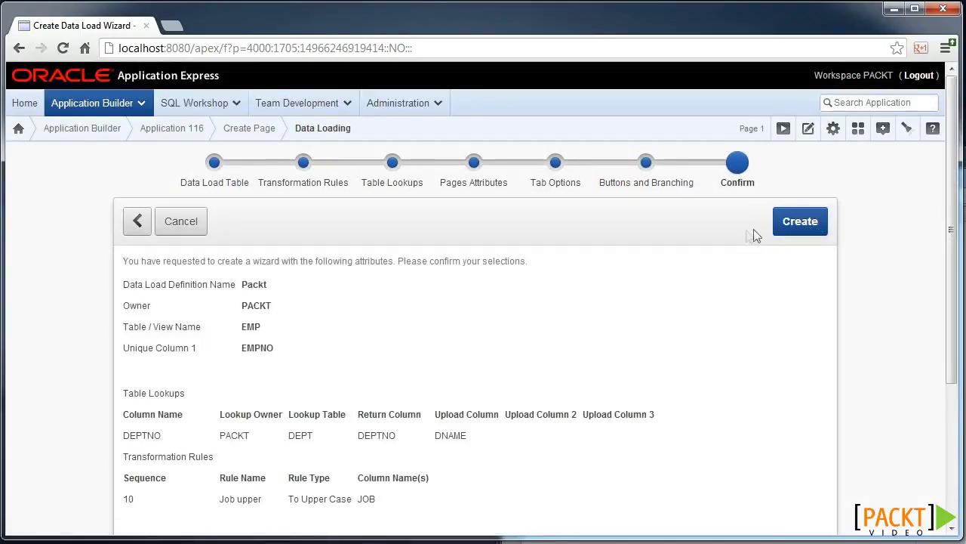
left_click(795, 223)
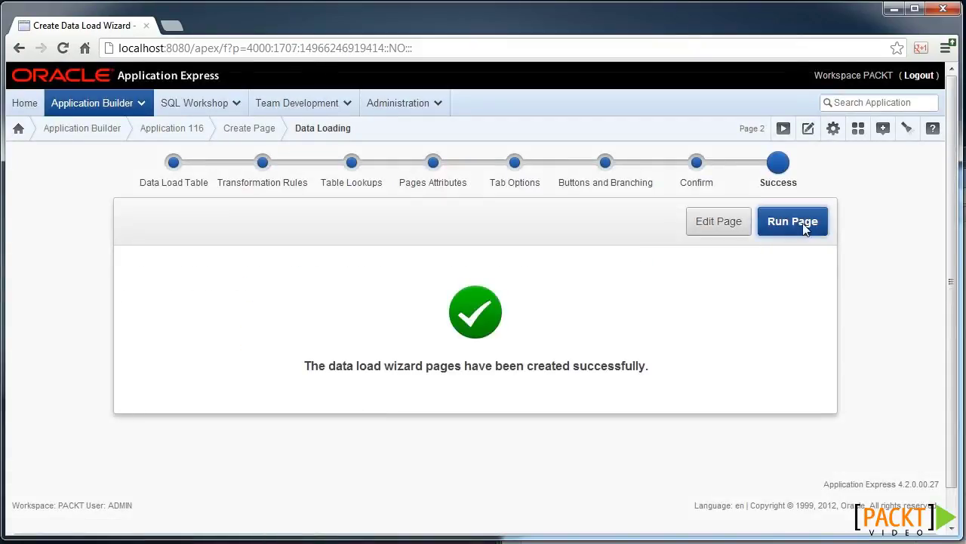
- Run the new data load page and choose emp_lookup.csv as the file to upload
left_click(804, 230)
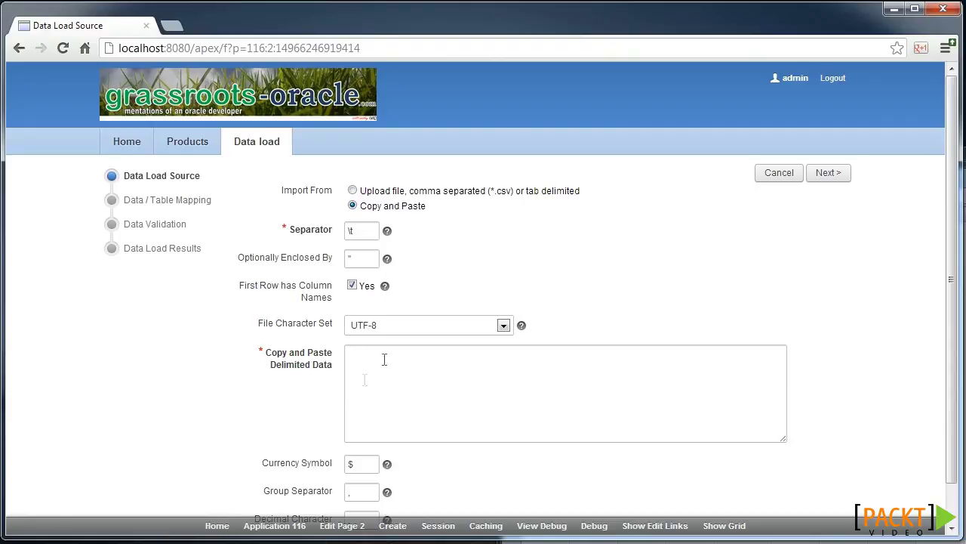
left_click(381, 195)
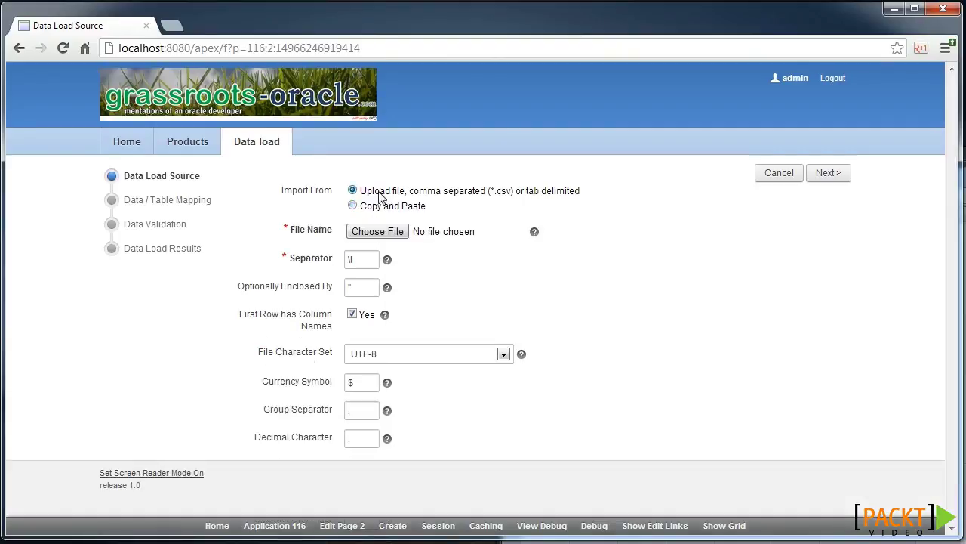
left_click(378, 233)
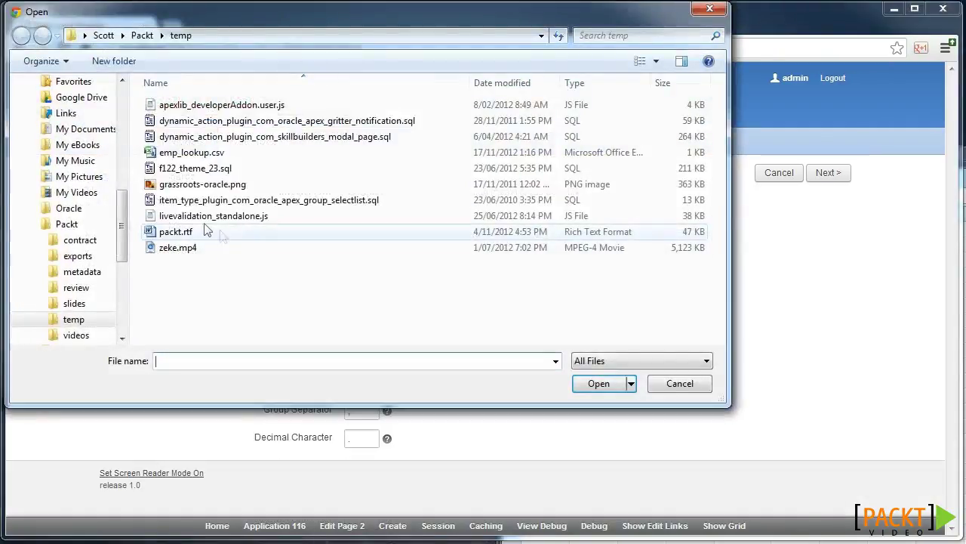
double_click(202, 154)
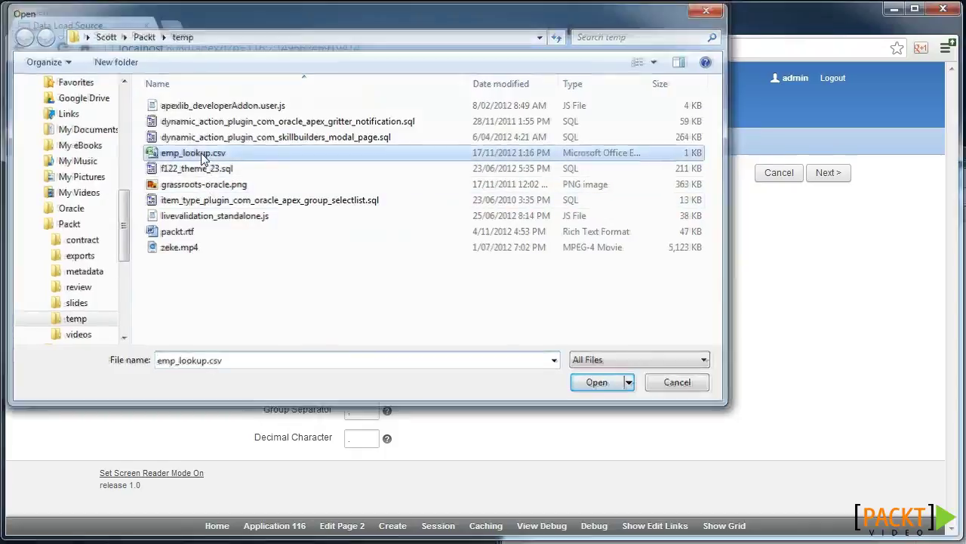
- Set the import separator to a comma and proceed to the data and table mapping
left_click(358, 260)
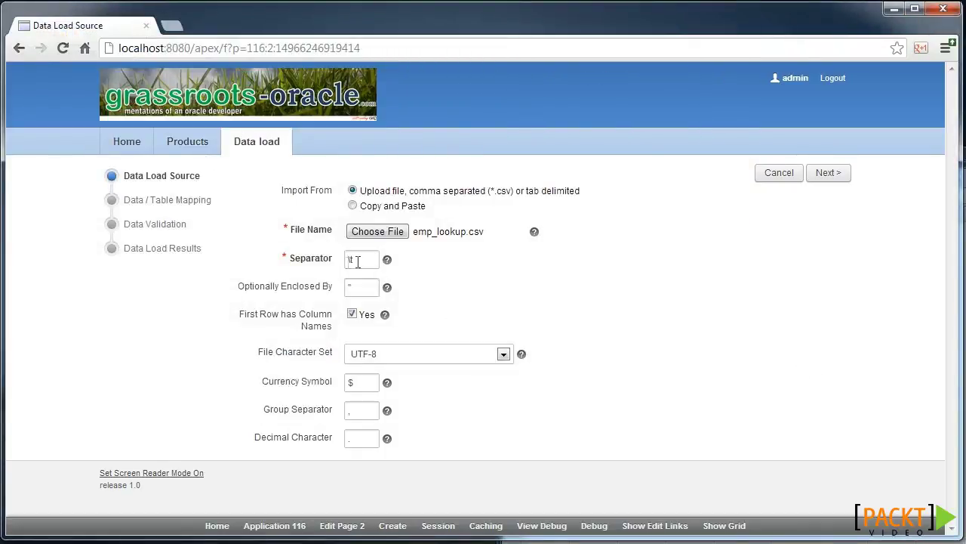
double_click(358, 261)
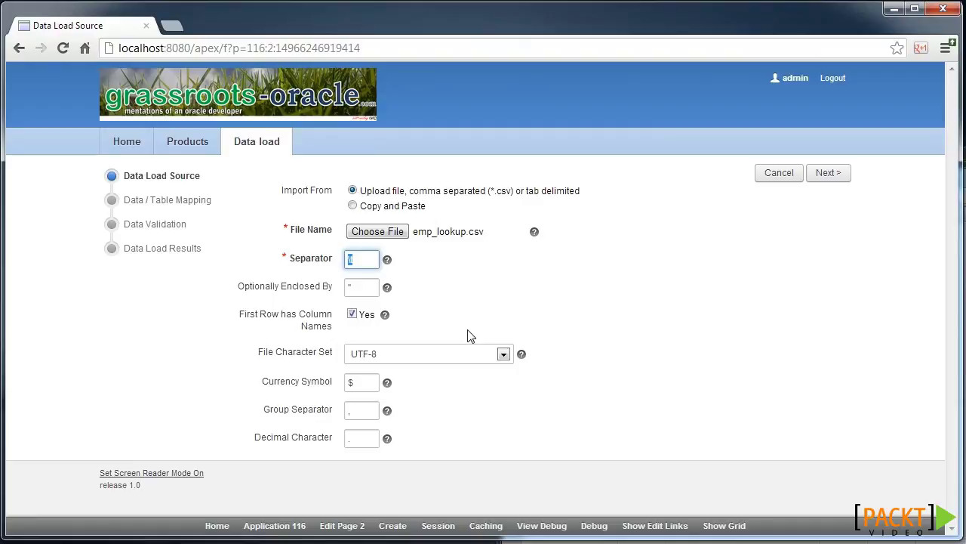
type(",")
left_click(362, 289)
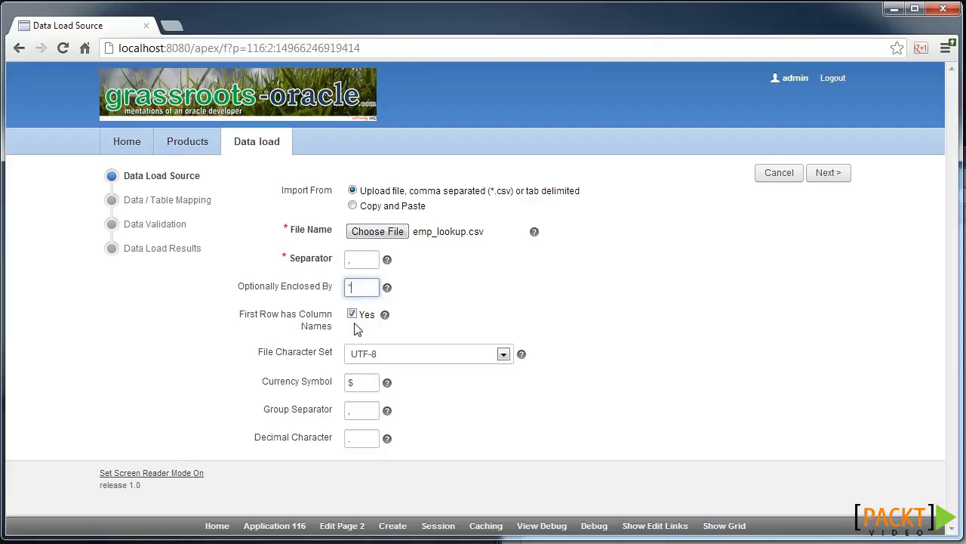
left_click(821, 177)
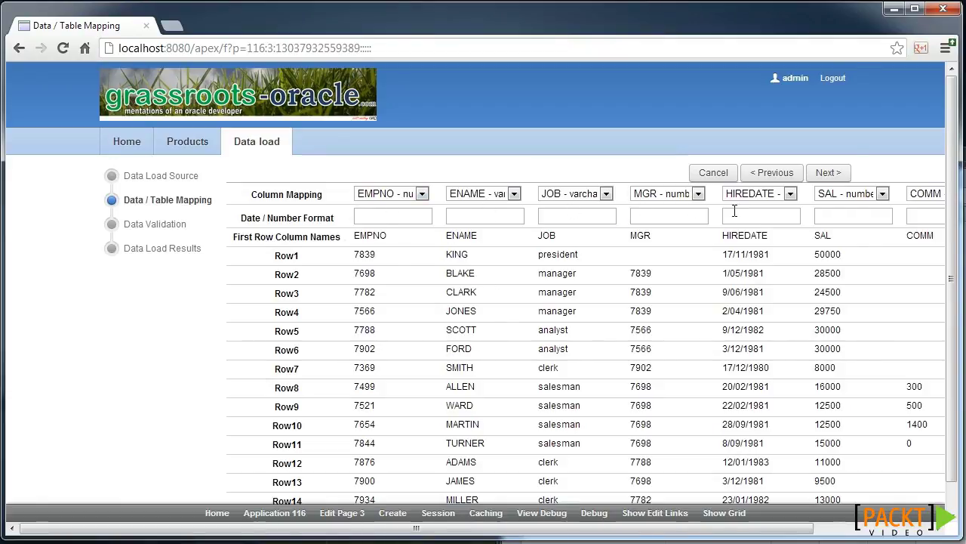
- Review and accept the column mapping, and load the validated data into the EMP table
left_click_drag(713, 529, 806, 533)
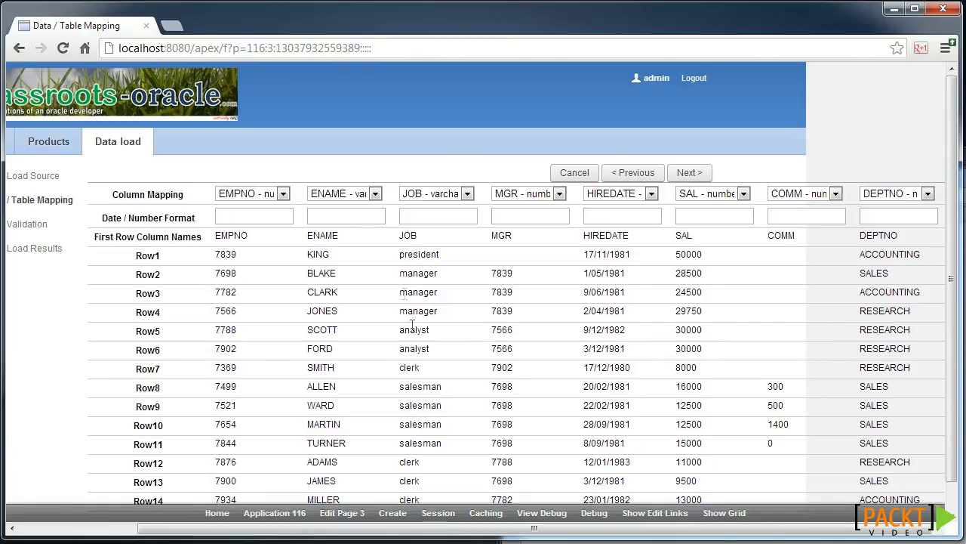
left_click(690, 174)
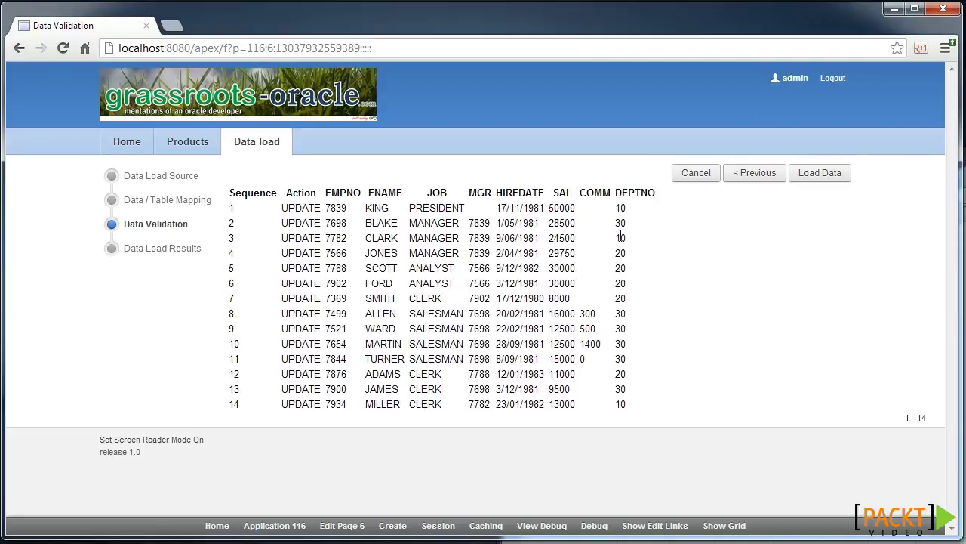
left_click(819, 180)
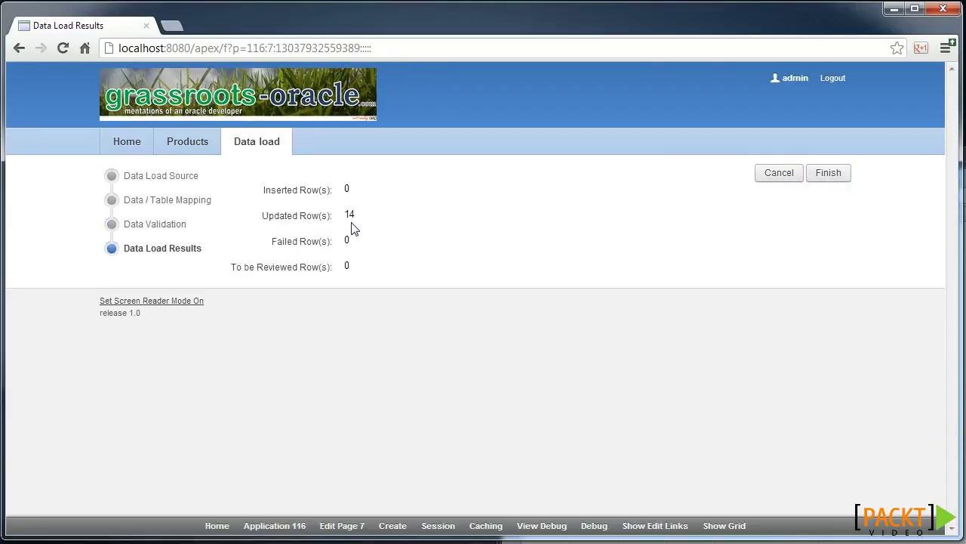
- Switch to the emp_lookup.csv spreadsheet in Excel
key("alt+Tab")
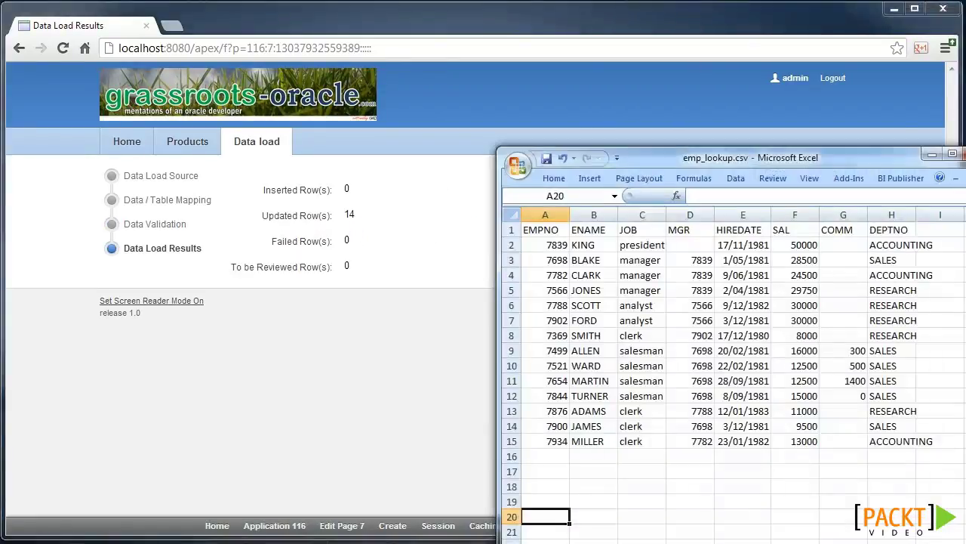